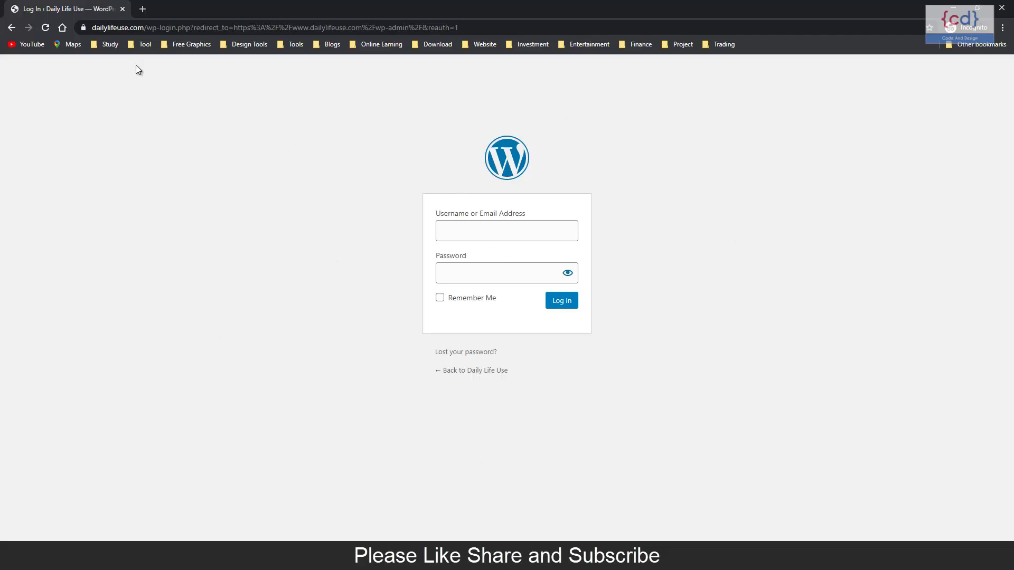
left_click_drag(148, 28, 490, 28)
left_click(491, 27)
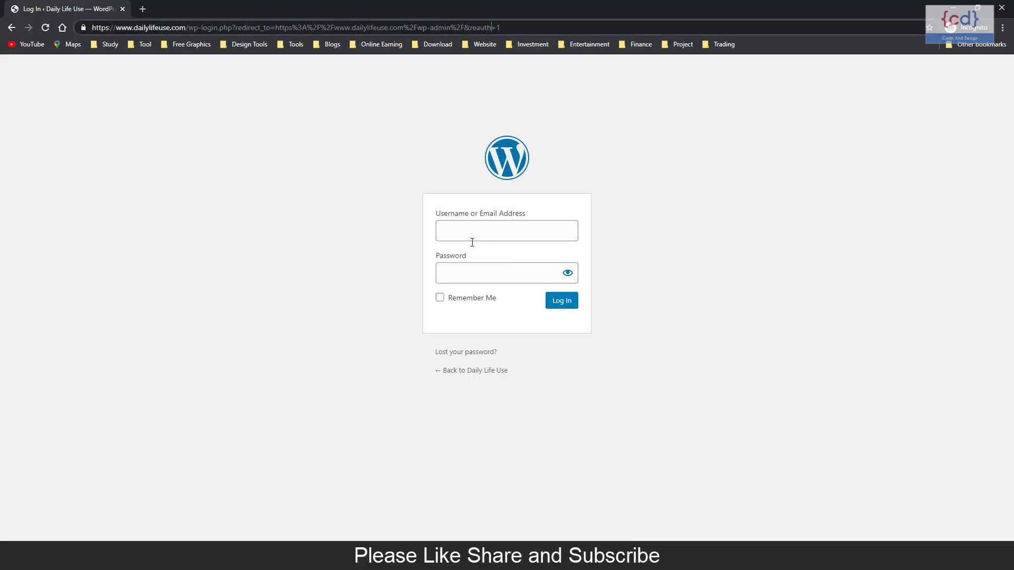
left_click(660, 276)
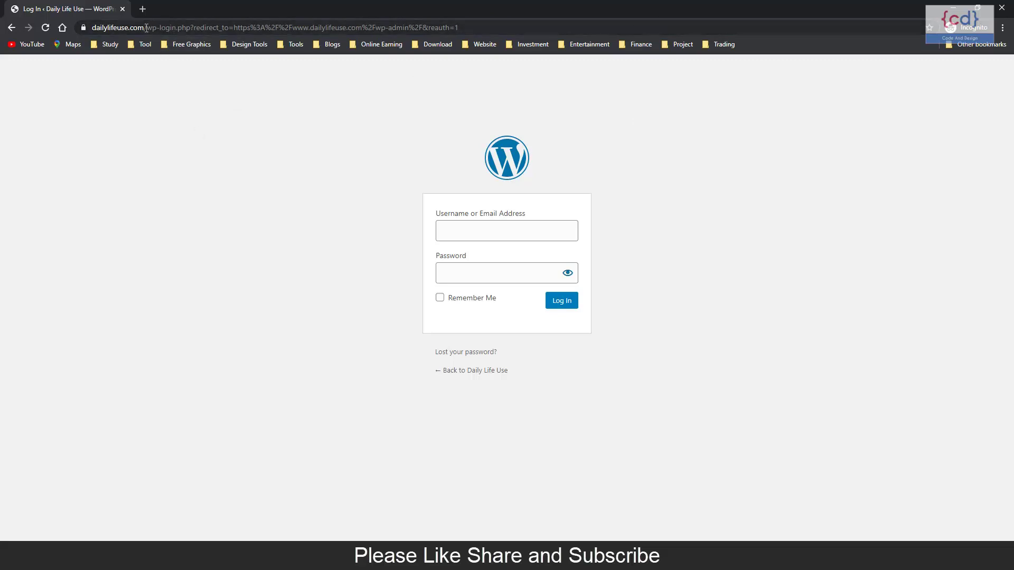
left_click_drag(147, 27, 793, 23)
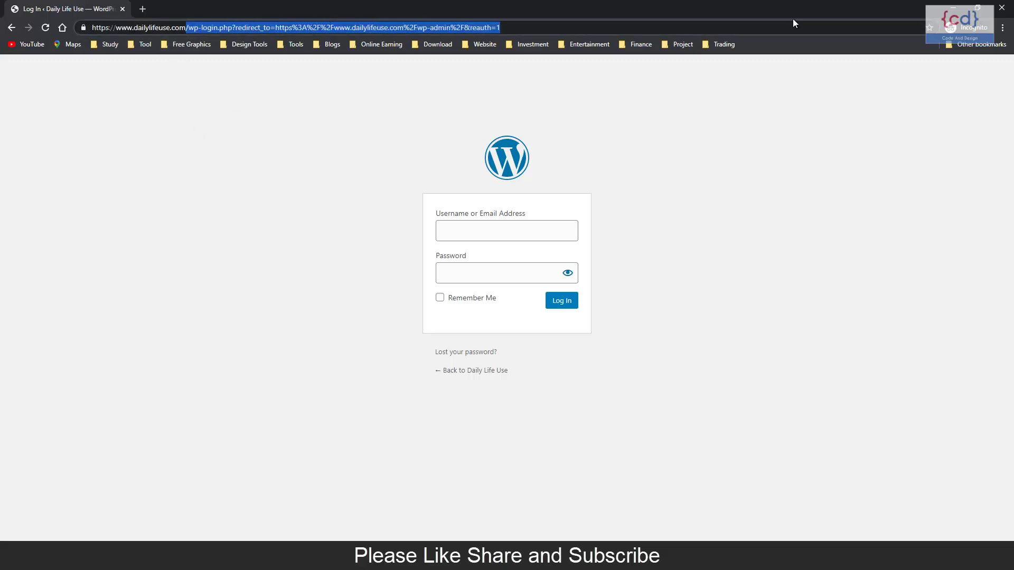
left_click(294, 28)
- Log in to the WordPress admin with the account's email address and password
left_click(493, 227)
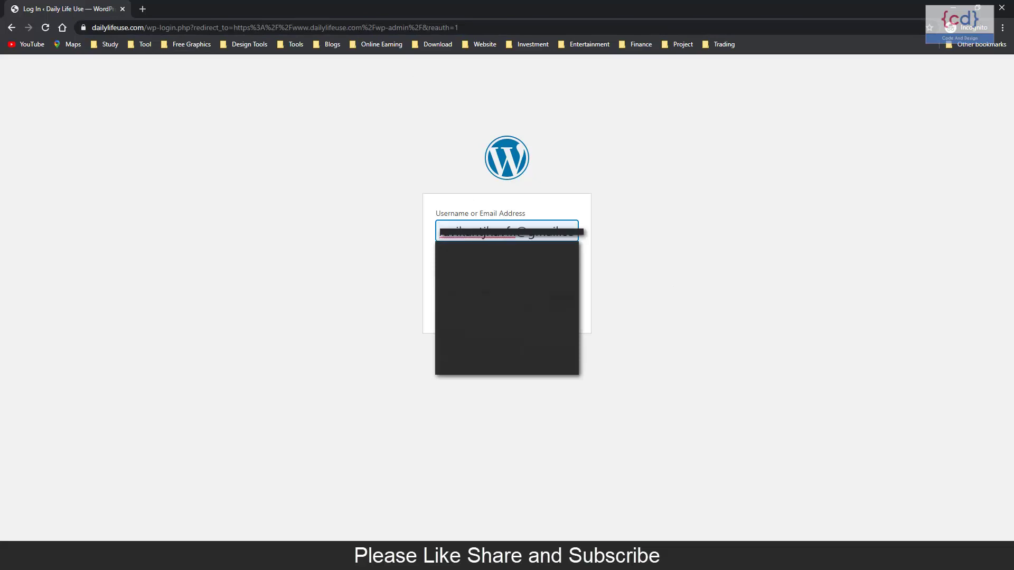
left_click(529, 253)
left_click(539, 276)
type("********")
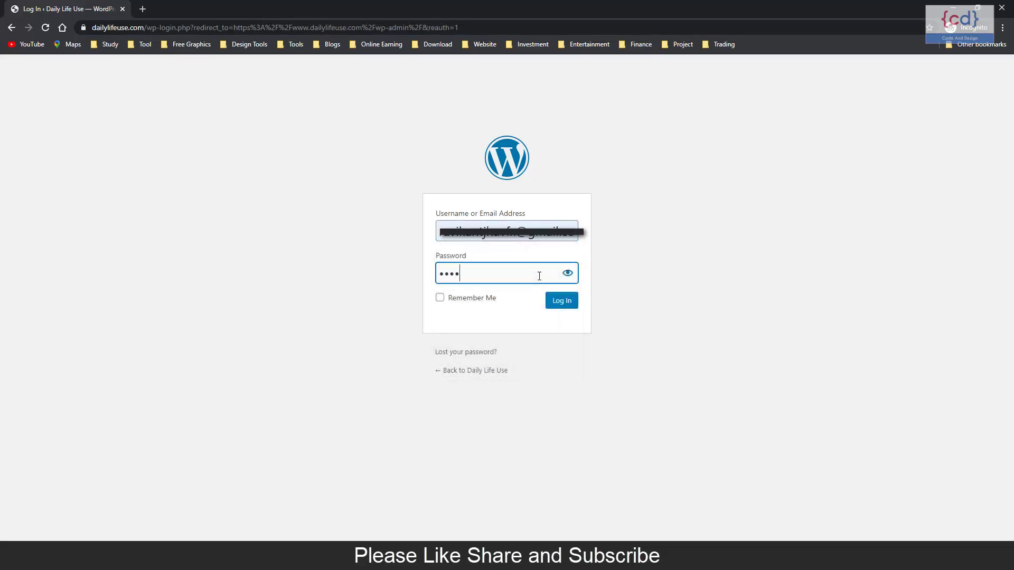
type("**")
key("Return")
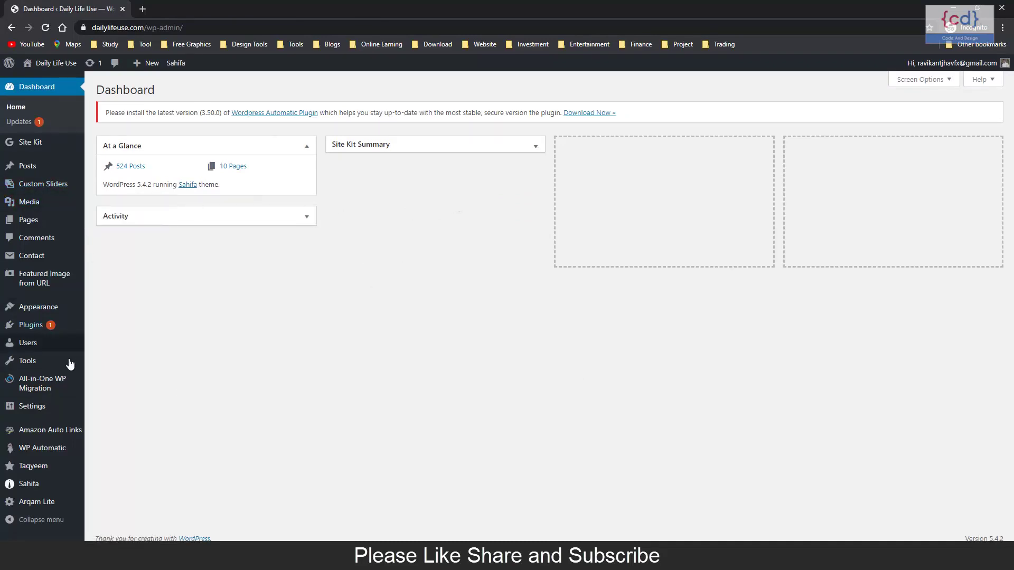
- Start adding a new plugin and search the plugin directory for "hide login"
left_click(39, 325)
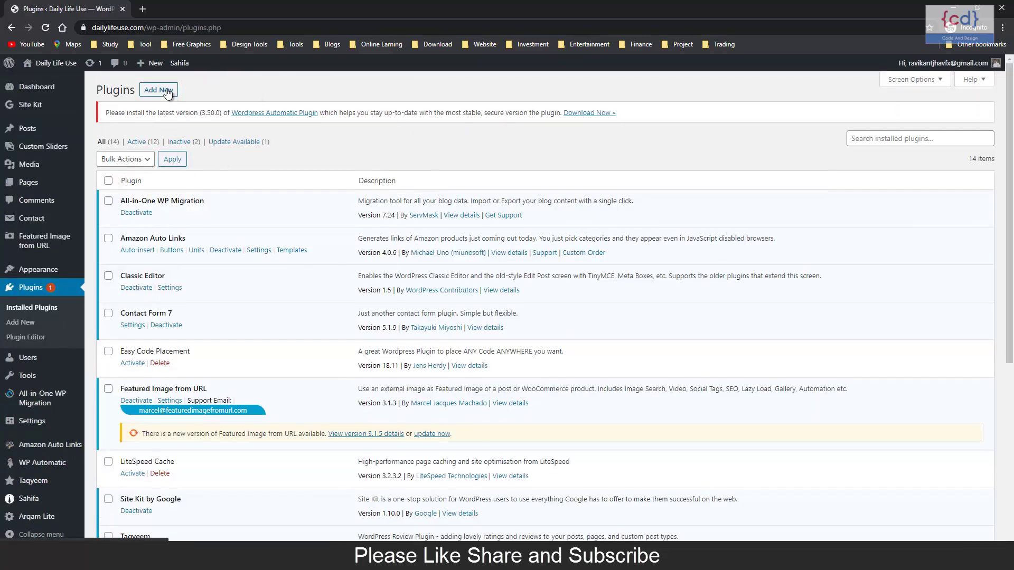
left_click(168, 93)
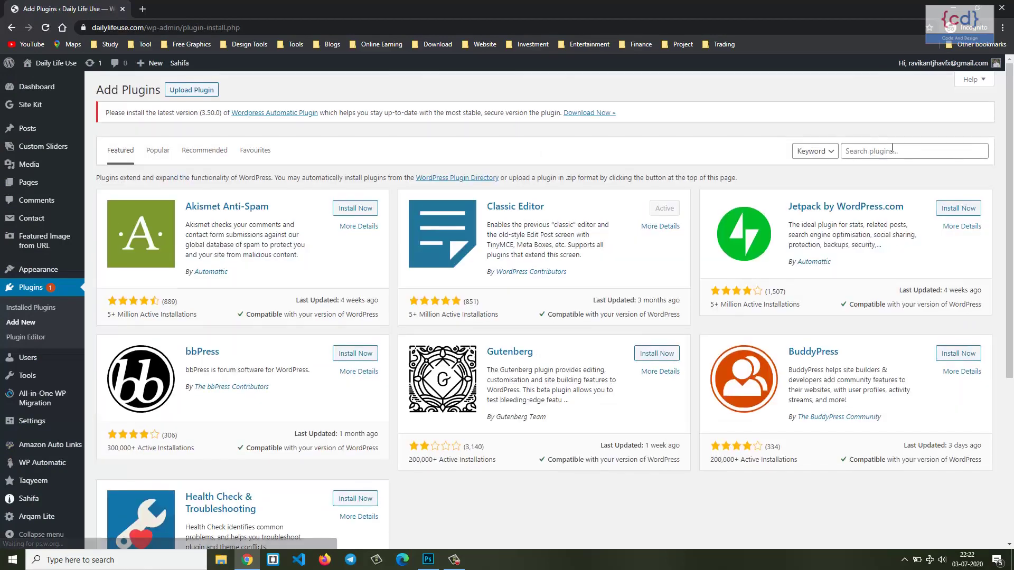
left_click(897, 151)
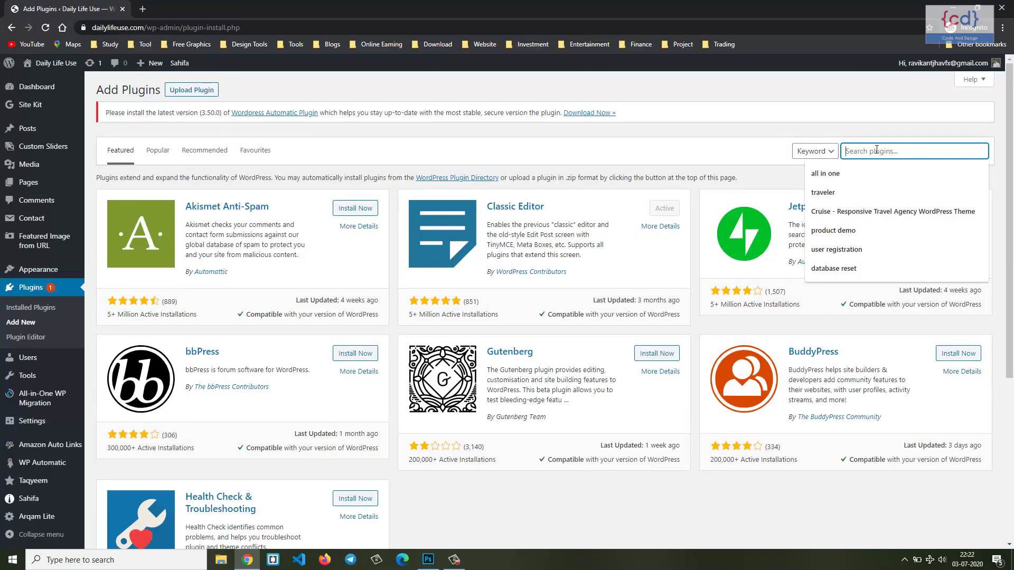
type("wp")
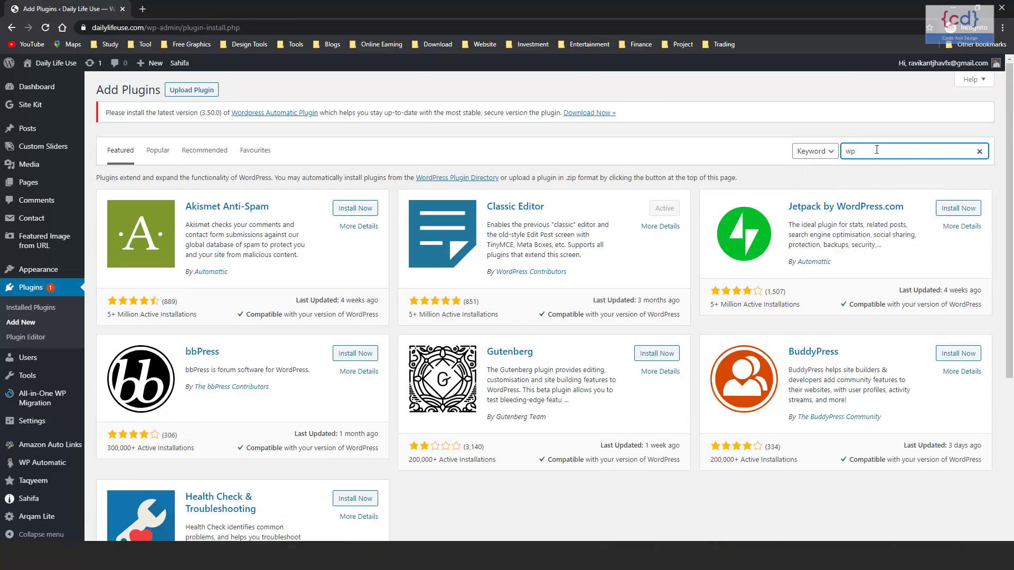
key("Escape")
type("hide")
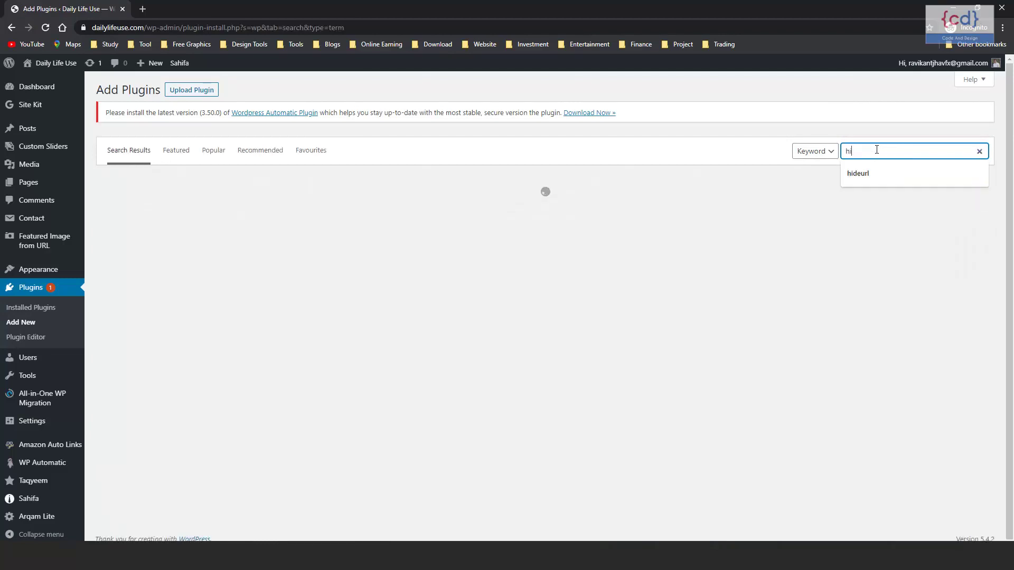
type(" login")
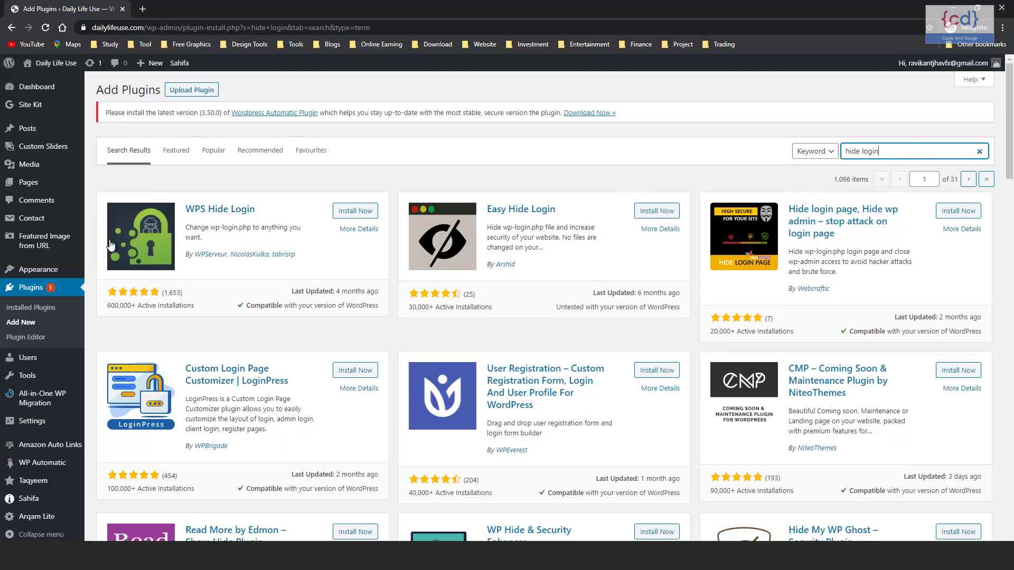
- Install and activate the WPS Hide Login plugin
left_click(363, 212)
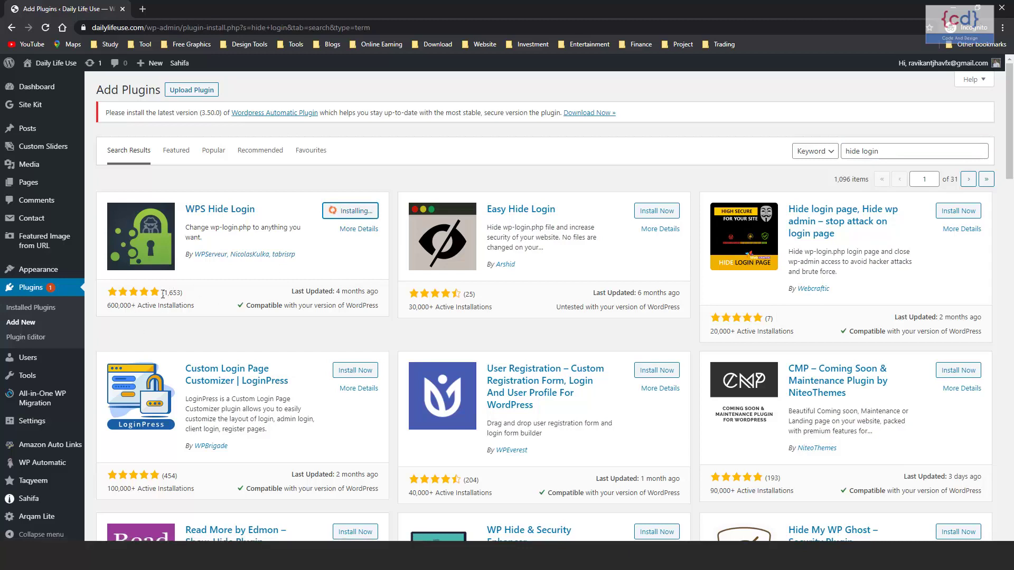
left_click_drag(108, 309, 206, 312)
left_click(206, 311)
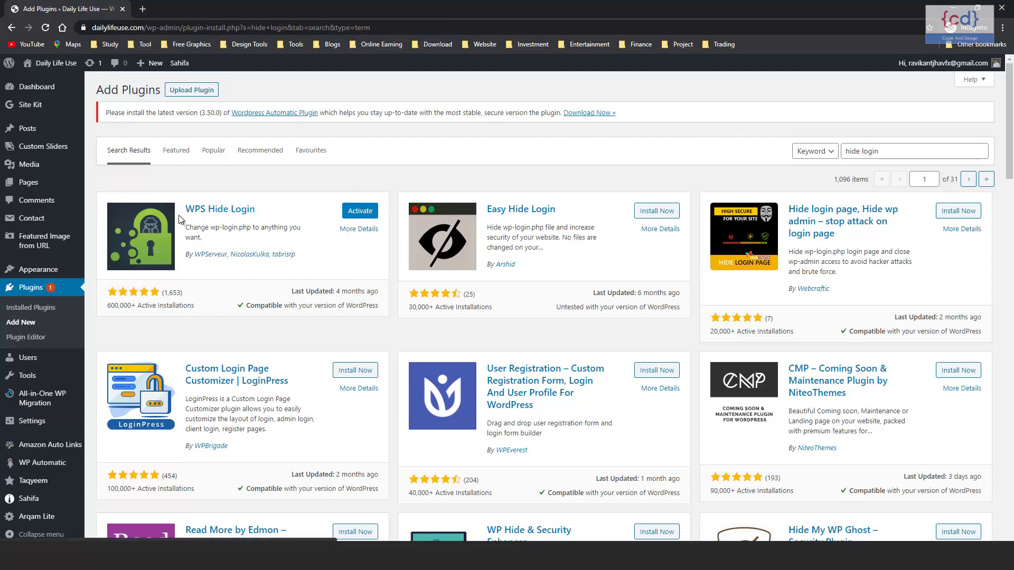
left_click(363, 213)
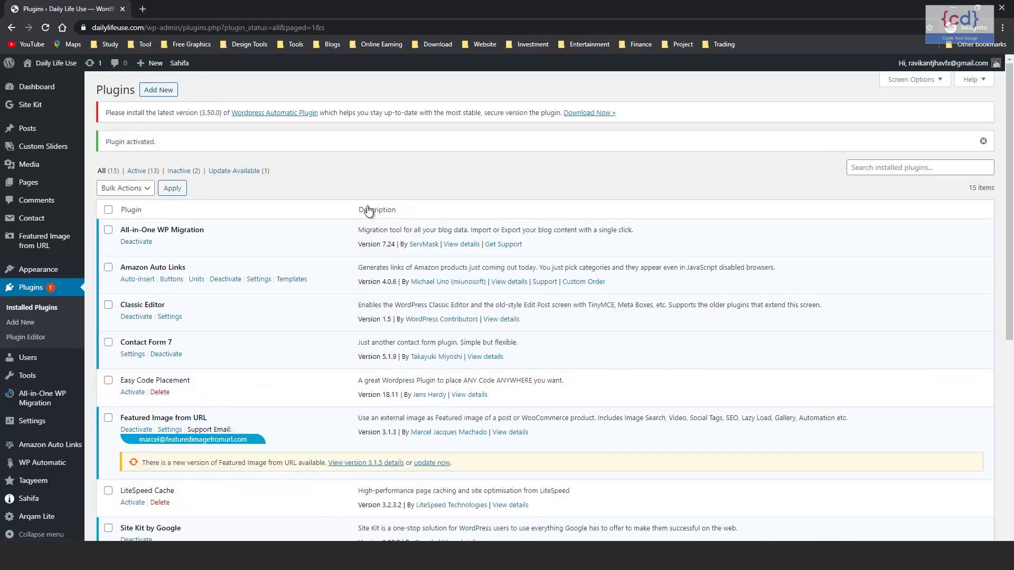
- Open the WPS Hide Login settings
scroll(370, 206, "down", 7)
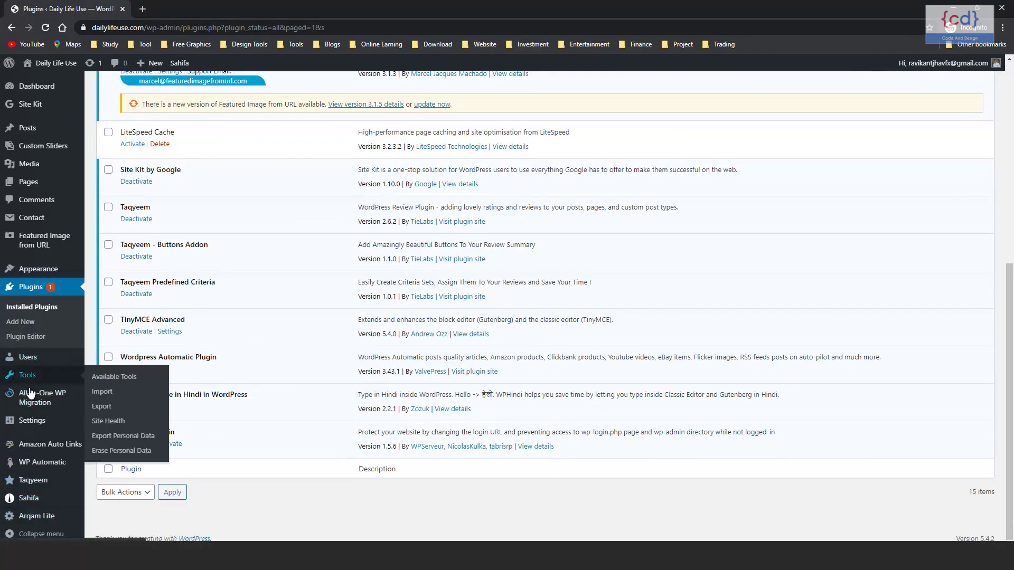
mouse_move(33, 427)
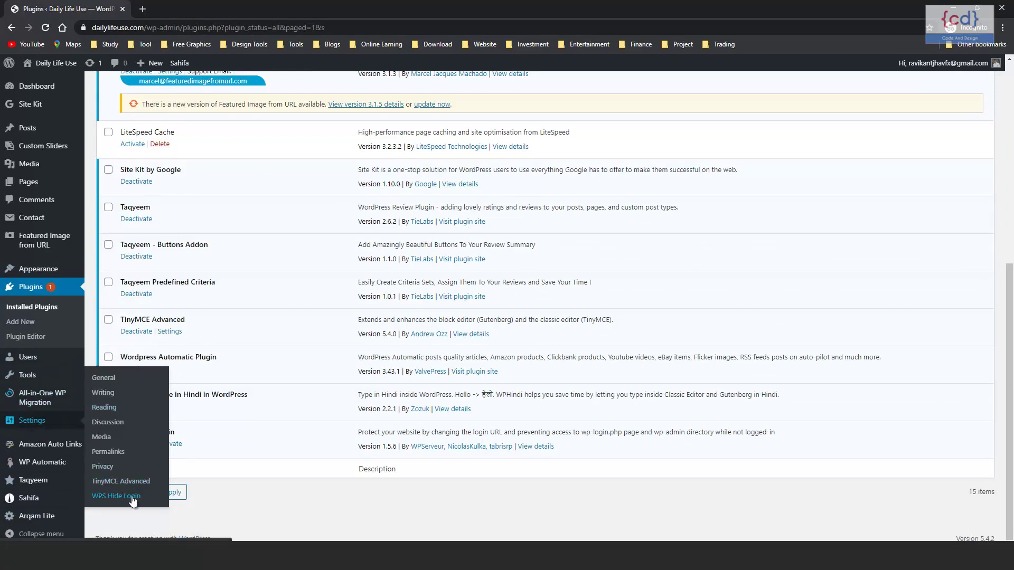
left_click(121, 497)
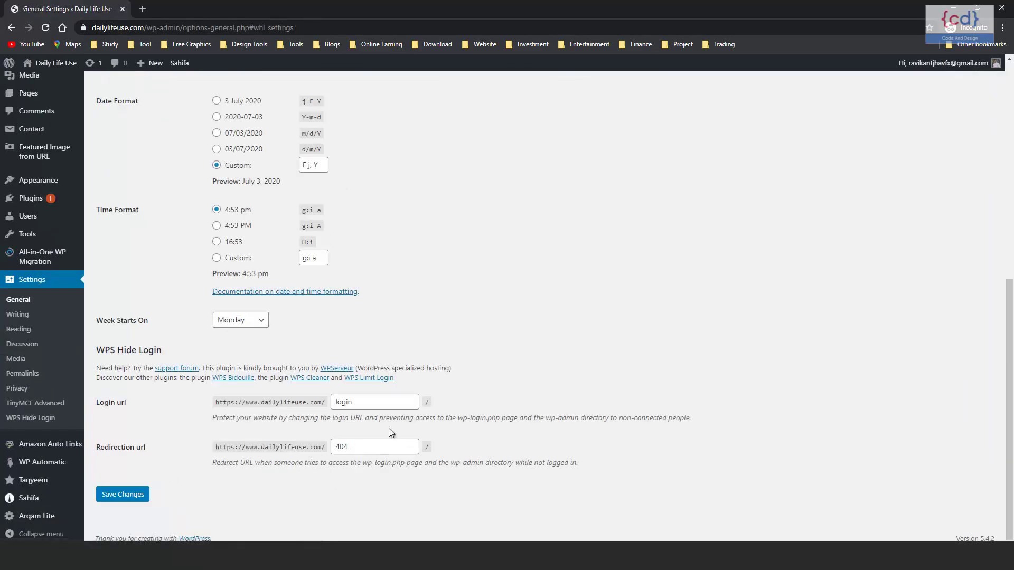
- Set the WPS Hide Login login URL to "codeanddesignlogin" and save the settings
double_click(373, 402)
type("codeandd")
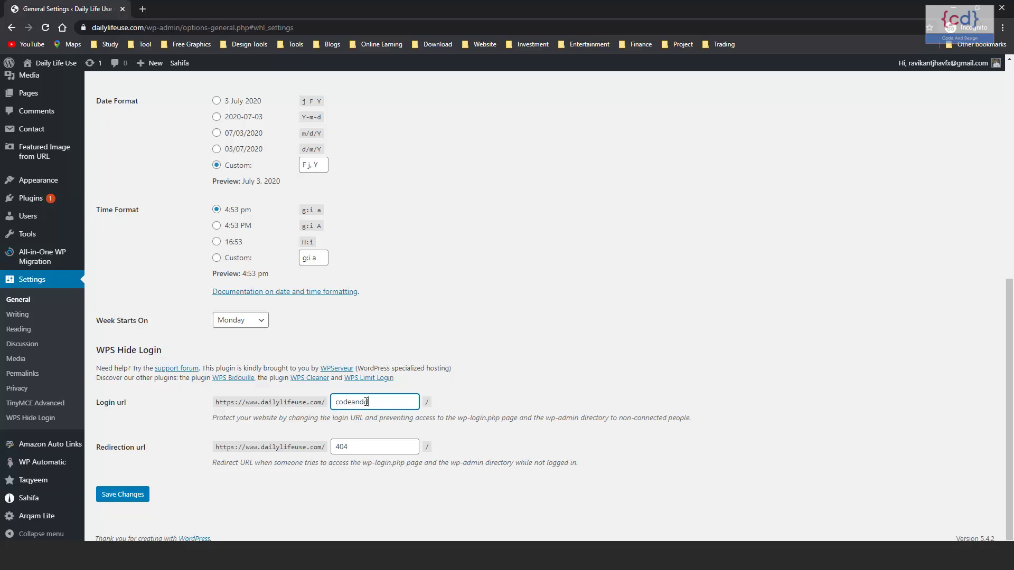
type("esignlogin")
double_click(385, 403)
left_click(407, 400)
left_click_drag(407, 401, 339, 403)
left_click(338, 403)
double_click(386, 402)
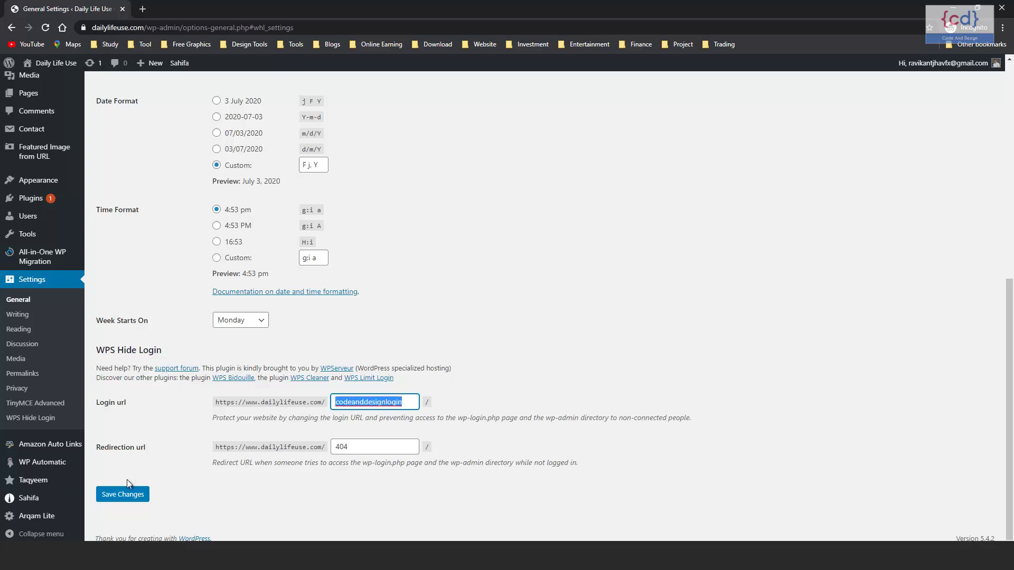
left_click(132, 498)
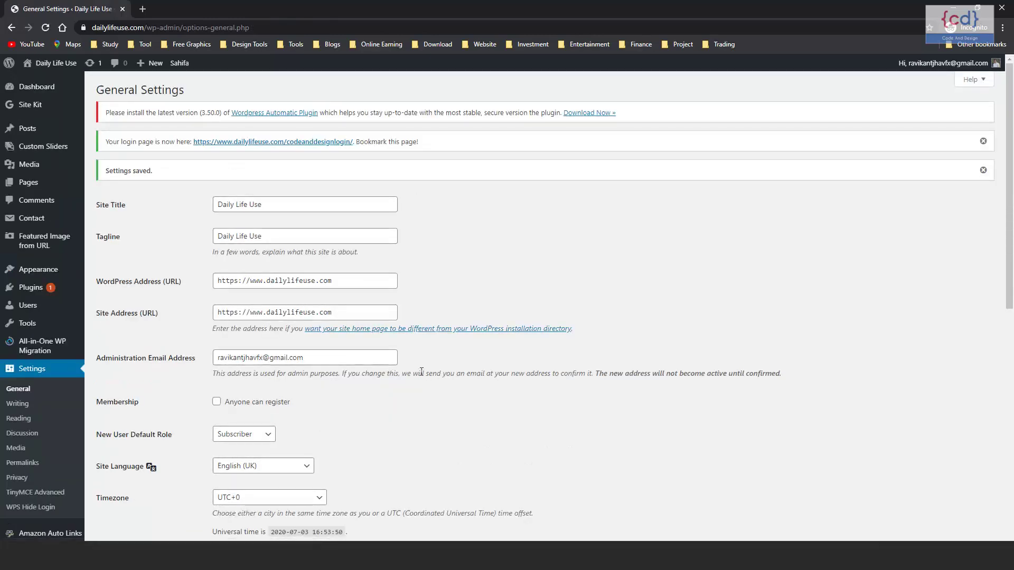
scroll(460, 379, "down", 10)
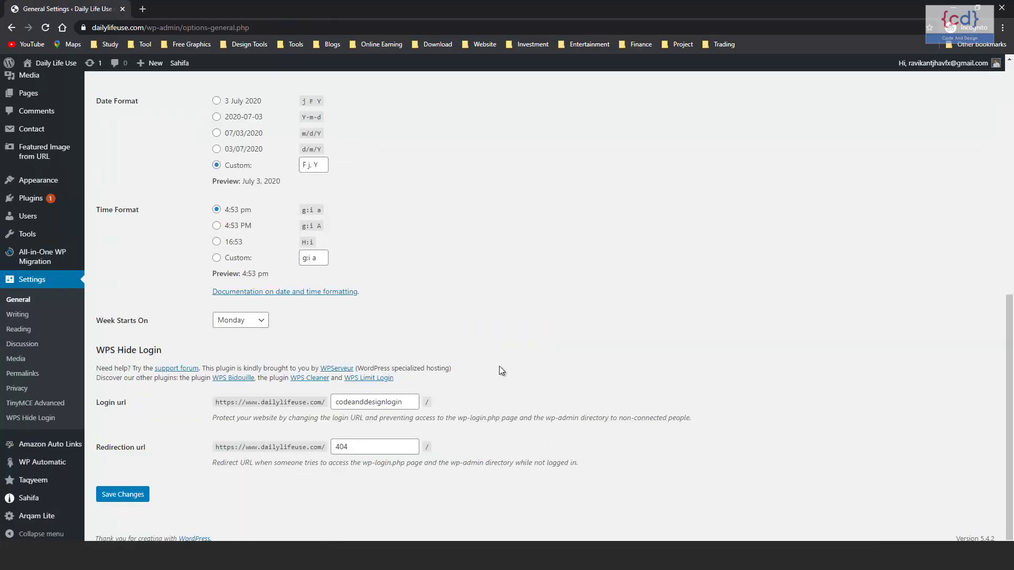
- Switch to the other Chrome window and open the site dailylifeuse.com
key("alt+Tab")
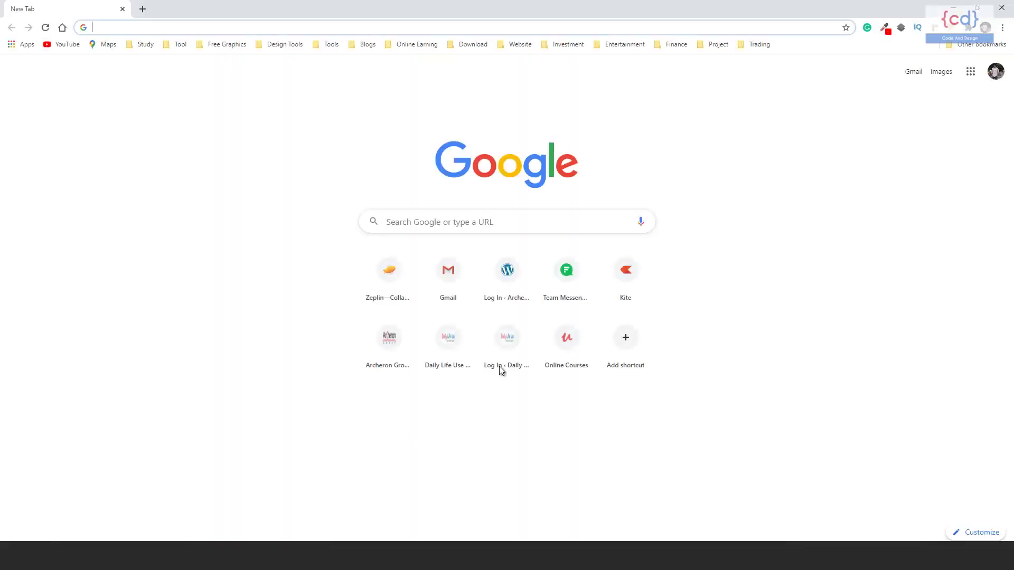
type("dailylifeuse.com")
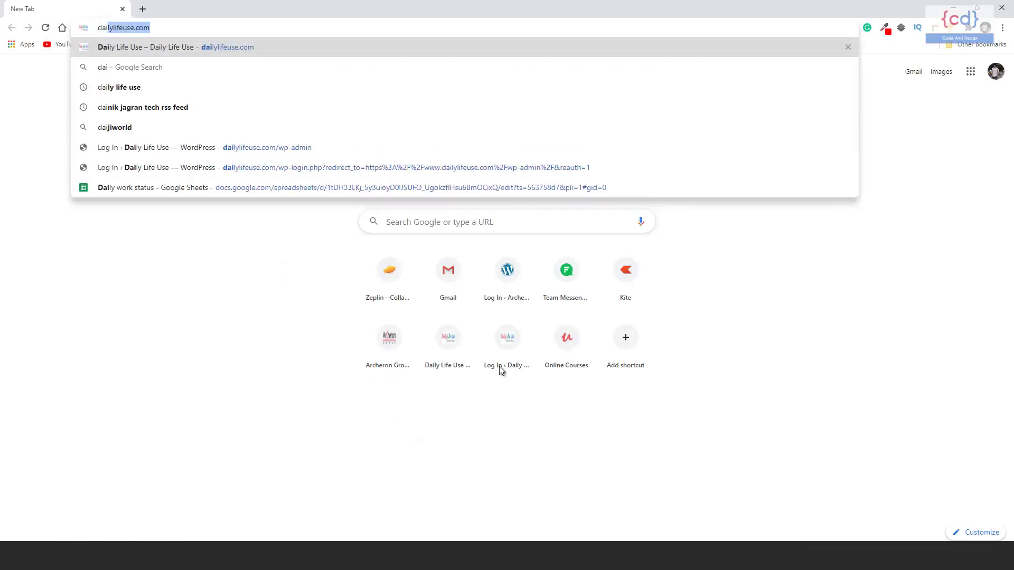
key("Right")
key("Return")
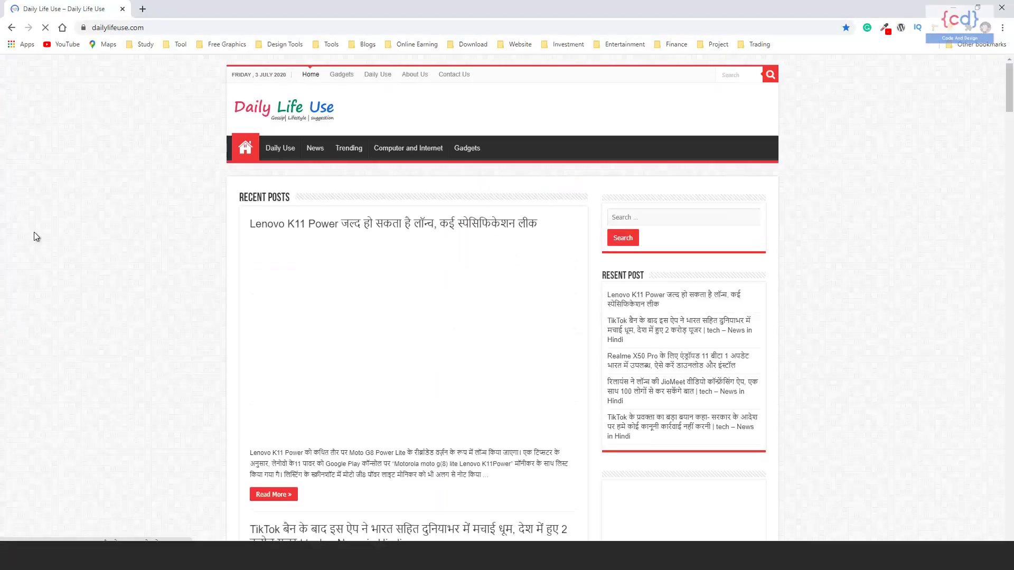
- Test the default admin address by loading the site's /wp-admin page and examine the resulting page
left_click(292, 23)
type("/wp-admin")
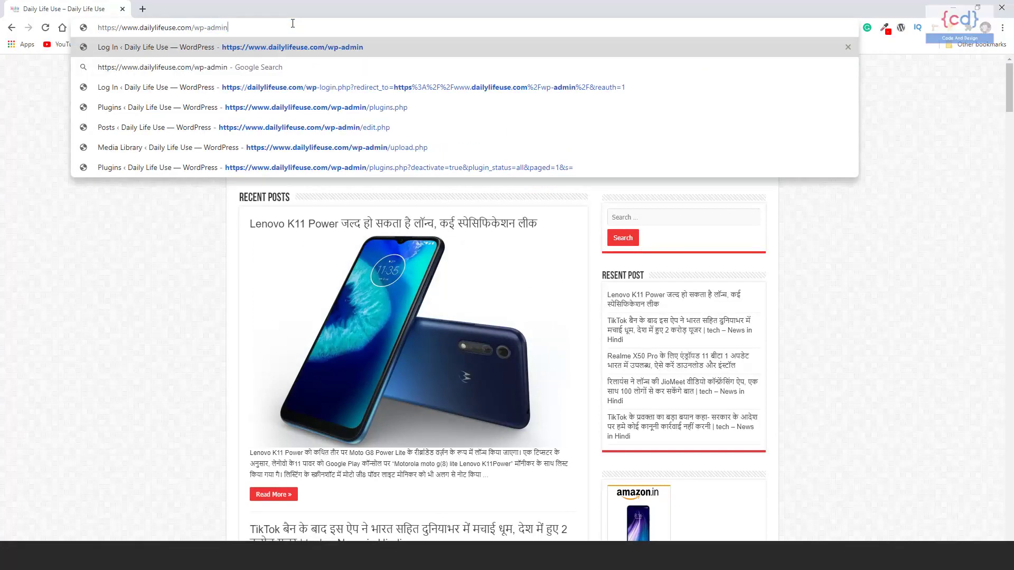
key("Return")
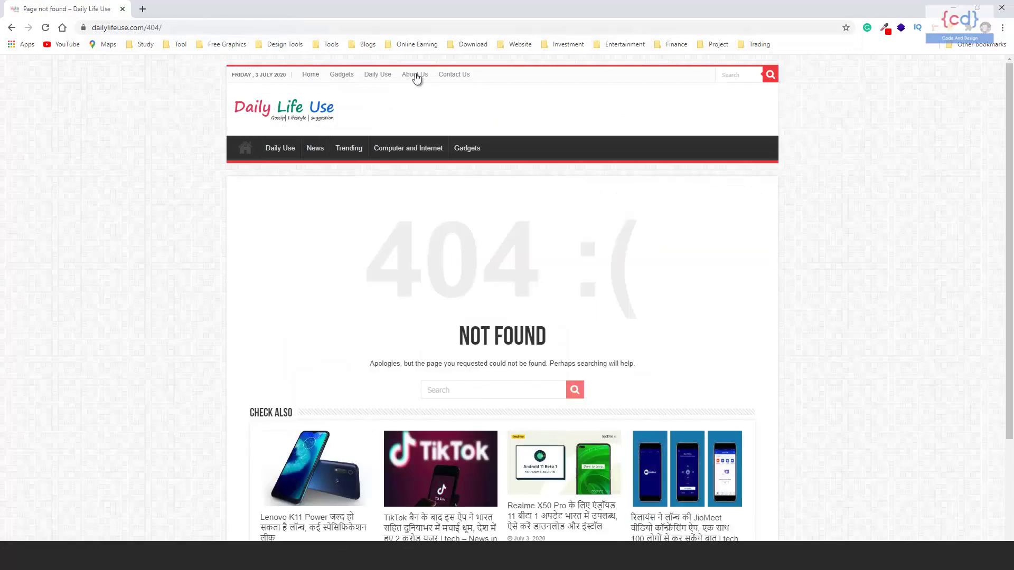
scroll(401, 253, "down", 1)
scroll(452, 249, "up", 1)
- Open the site's custom login page by replacing the address path with "codeanddesignlogin"
left_click_drag(148, 28, 237, 41)
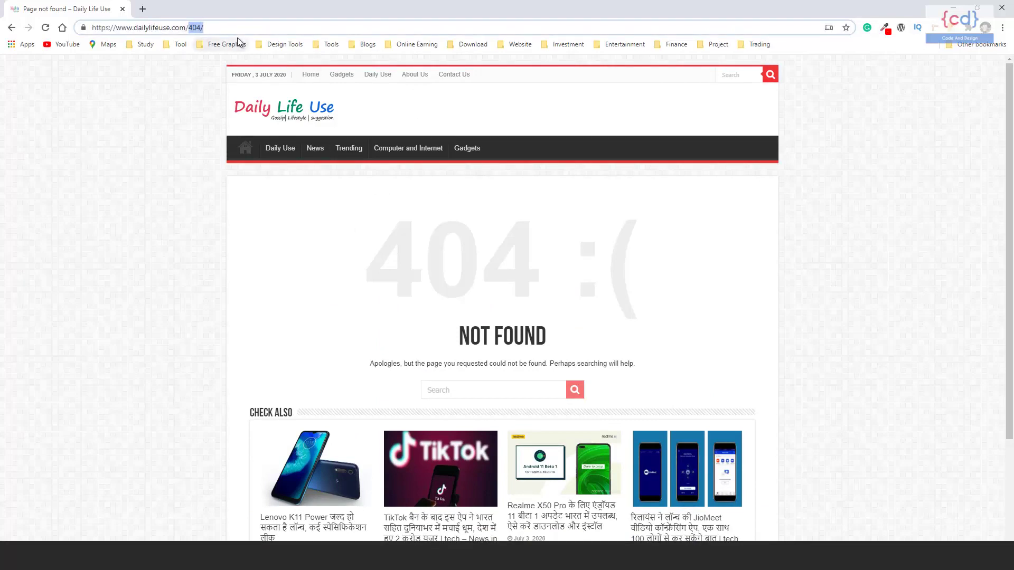
type("code")
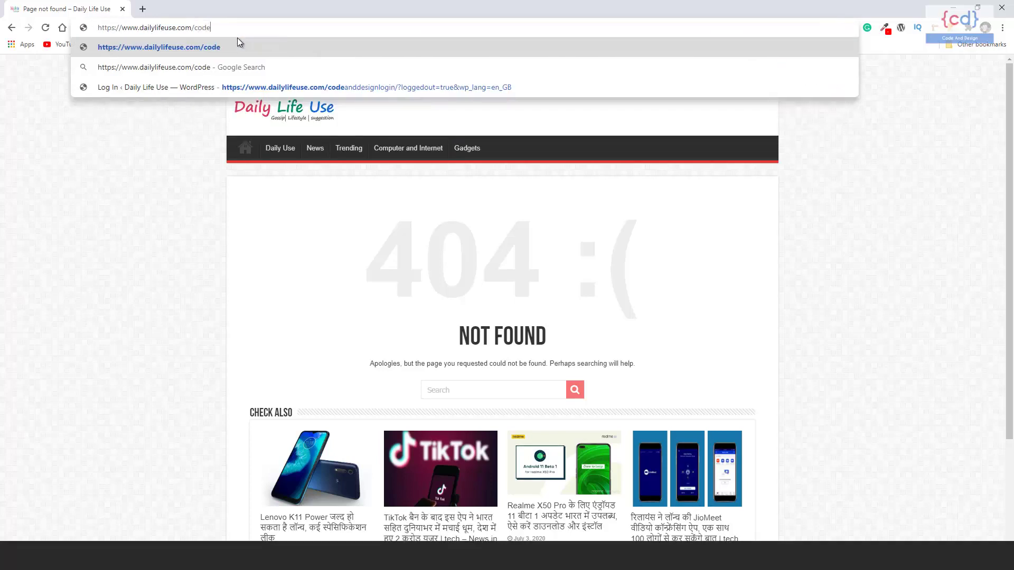
type("anddesign")
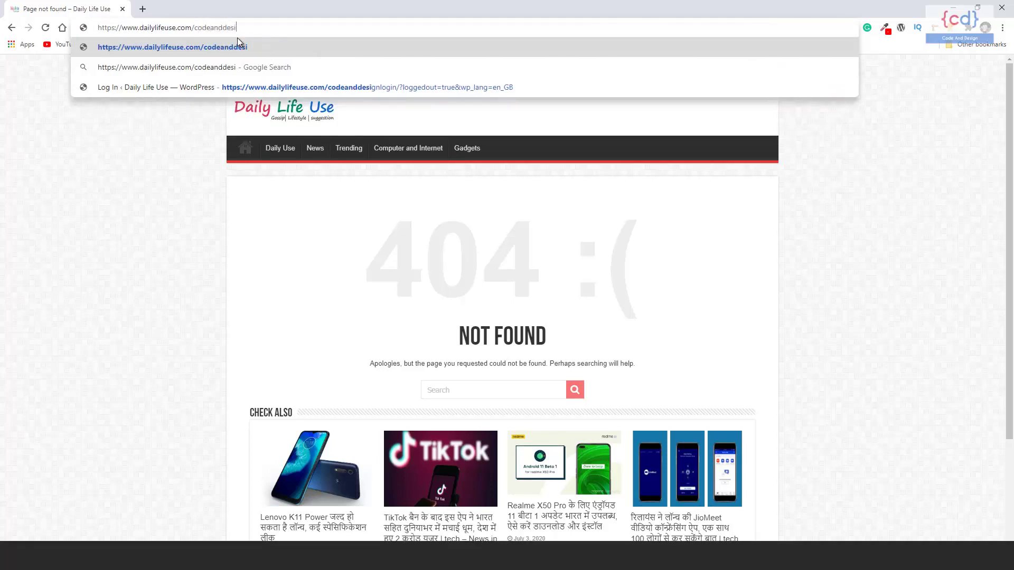
type("login")
key("Return")
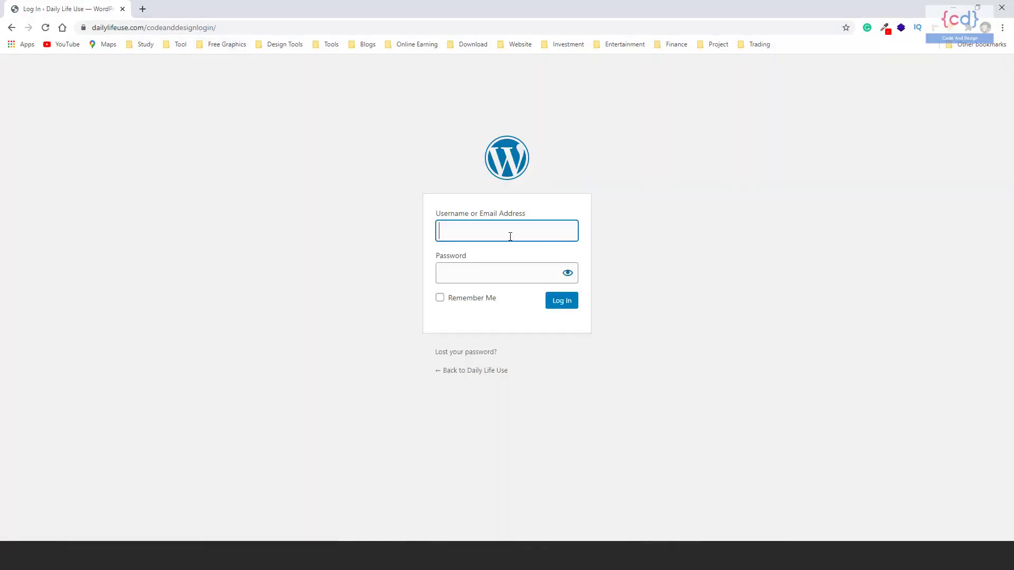
left_click(512, 233)
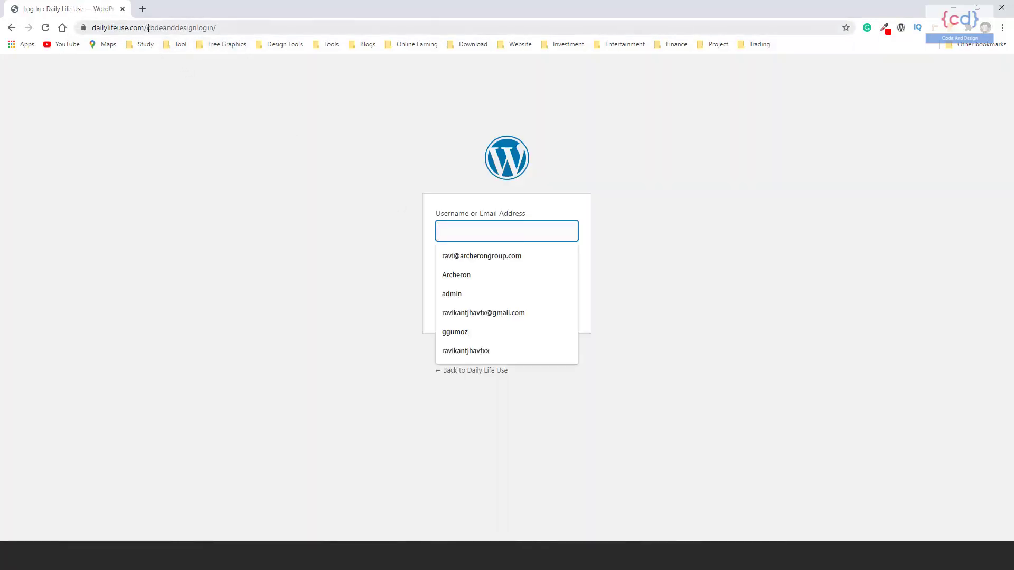
left_click_drag(147, 28, 310, 32)
left_click_drag(189, 28, 320, 28)
left_click(251, 27)
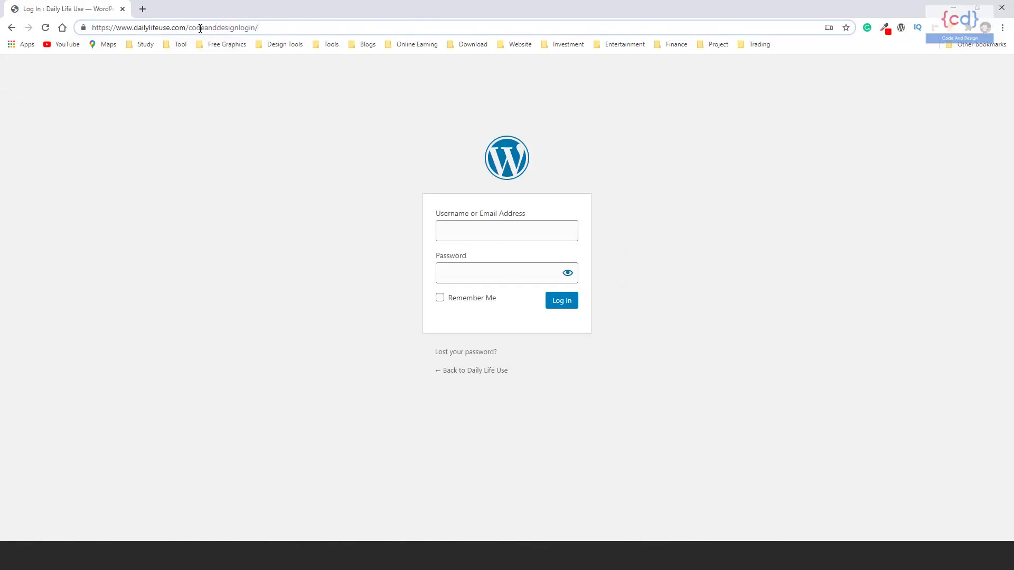
left_click_drag(188, 28, 303, 22)
- Log in to the site with the saved account, filling in its username and password
left_click(476, 231)
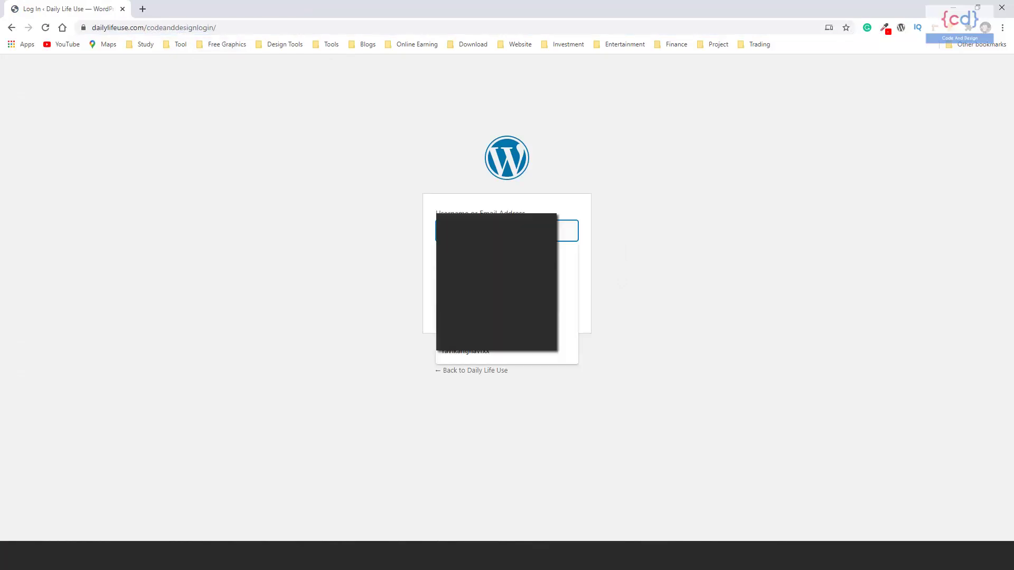
left_click(496, 312)
left_click(496, 273)
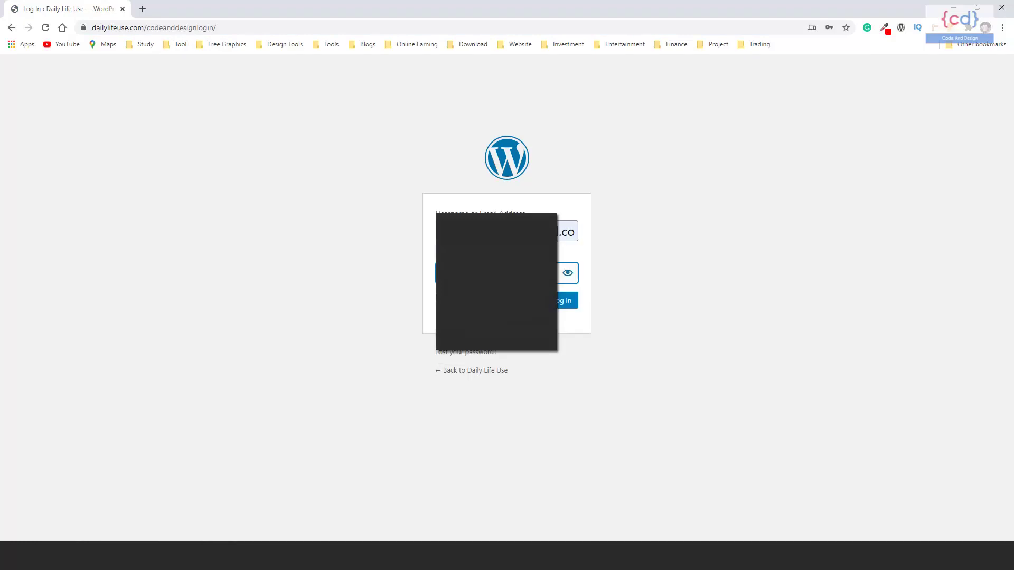
key("Return")
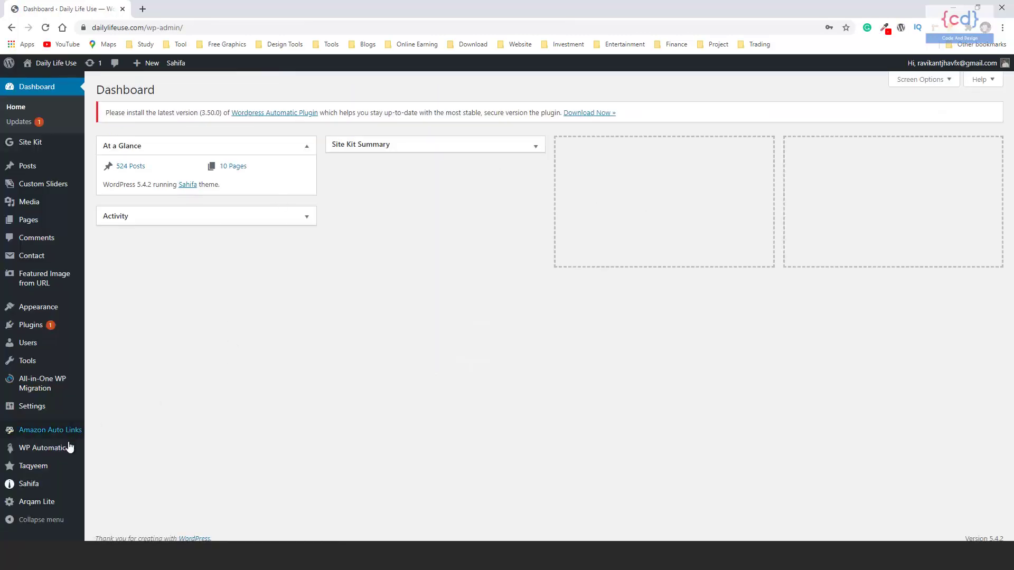
- Open the WPS Hide Login settings and examine the Login url value and where changes to it are saved
mouse_move(33, 409)
left_click(123, 499)
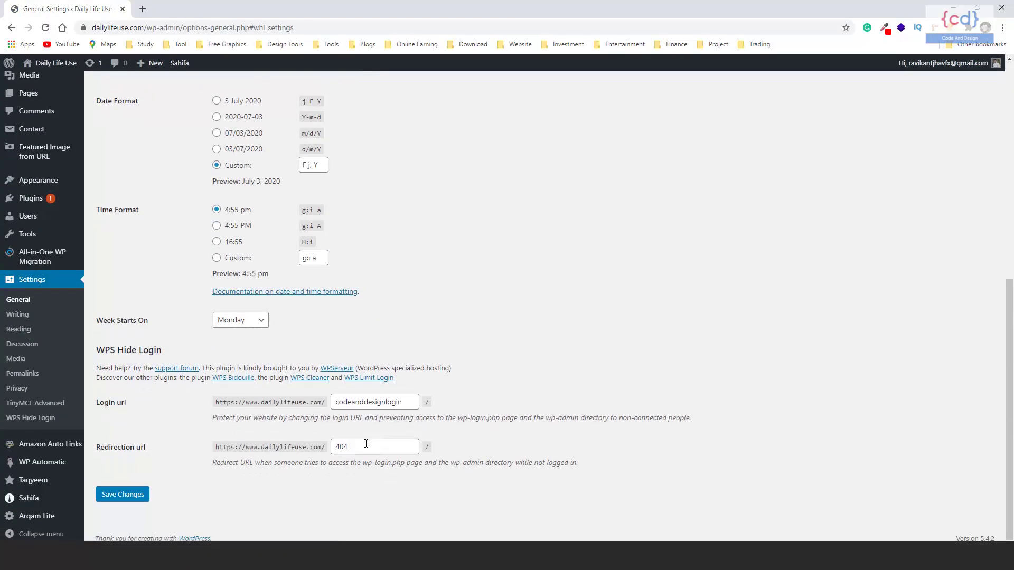
double_click(394, 406)
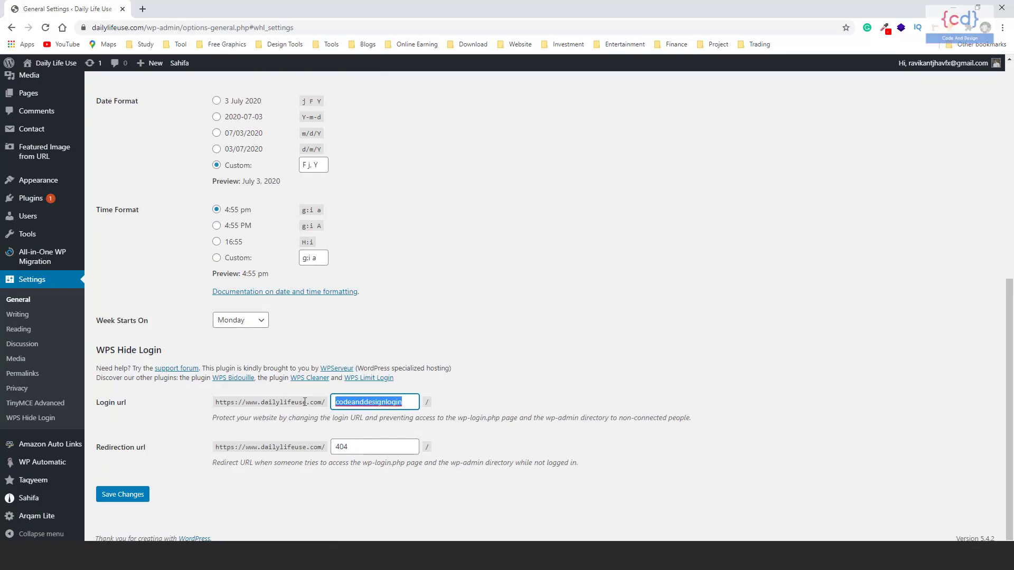
left_click(511, 400)
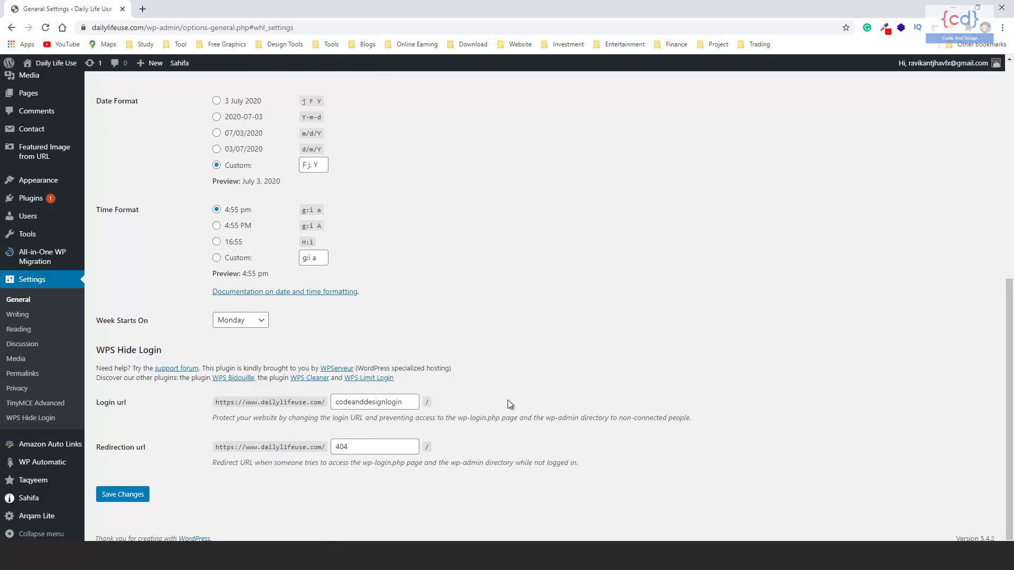
left_click(409, 402)
left_click_drag(409, 402, 314, 398)
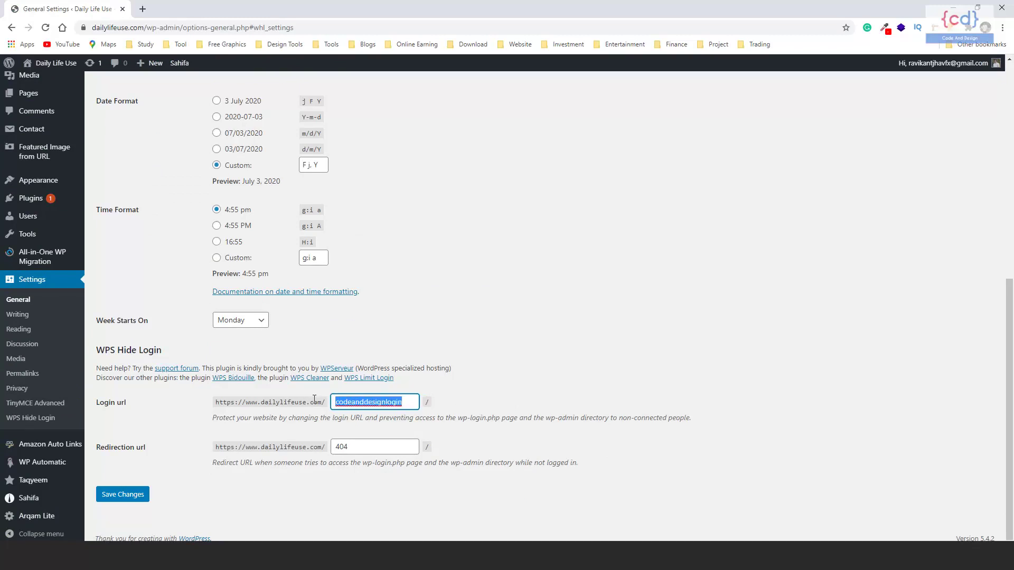
left_click(415, 401)
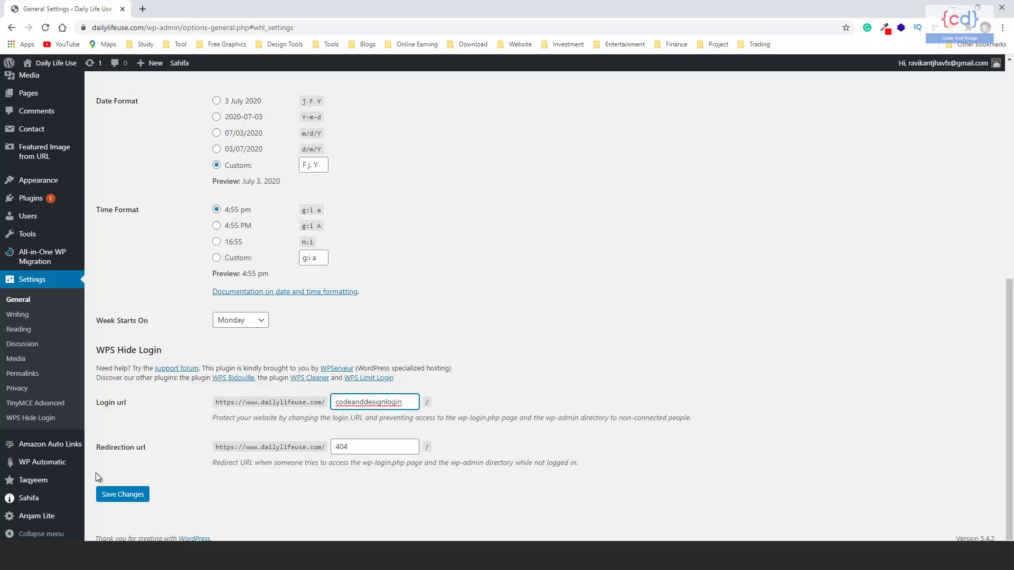
left_click(126, 495)
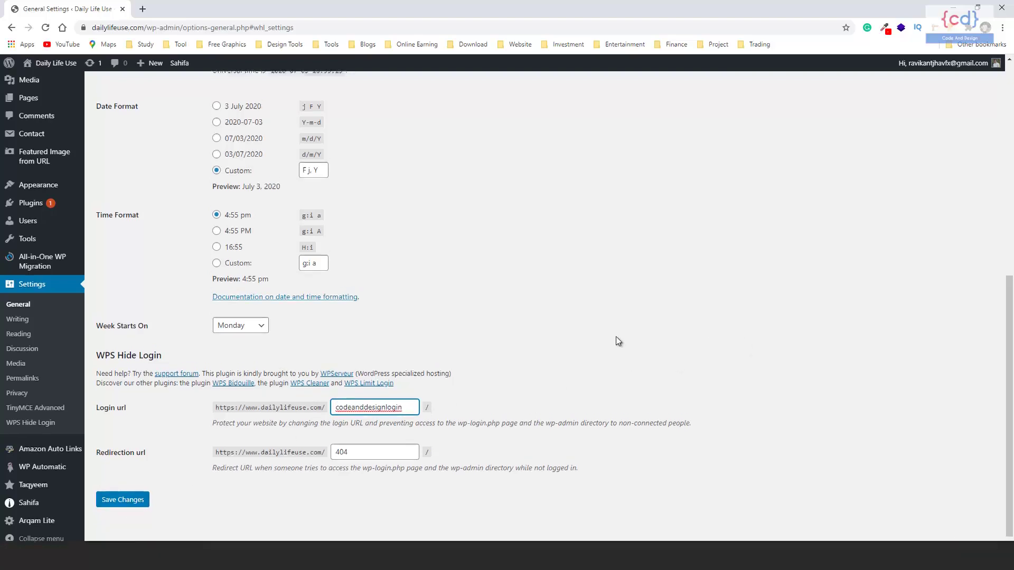
scroll(618, 340, "down", 3)
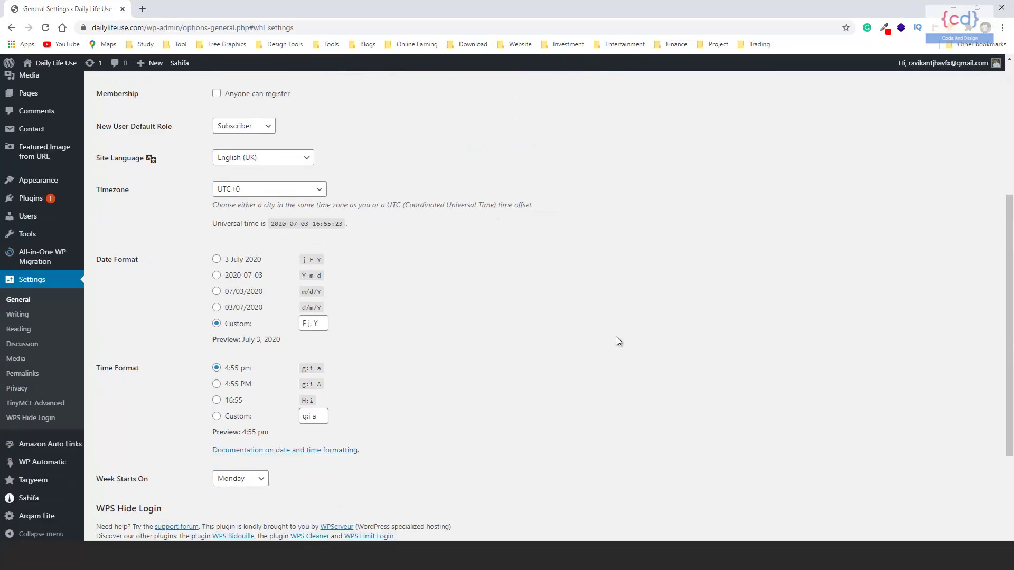